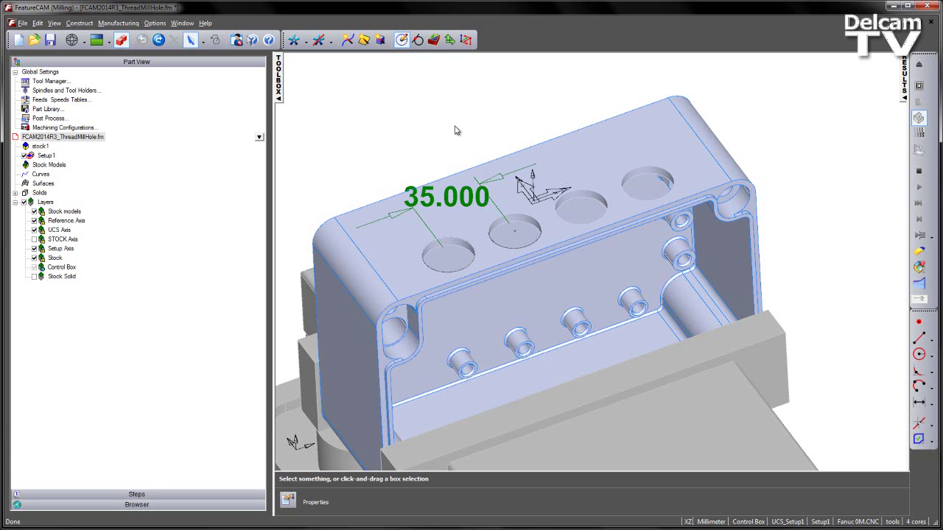
Start a Hole feature using FeatureRECOGNITION and select the four top holes.
click(434, 40)
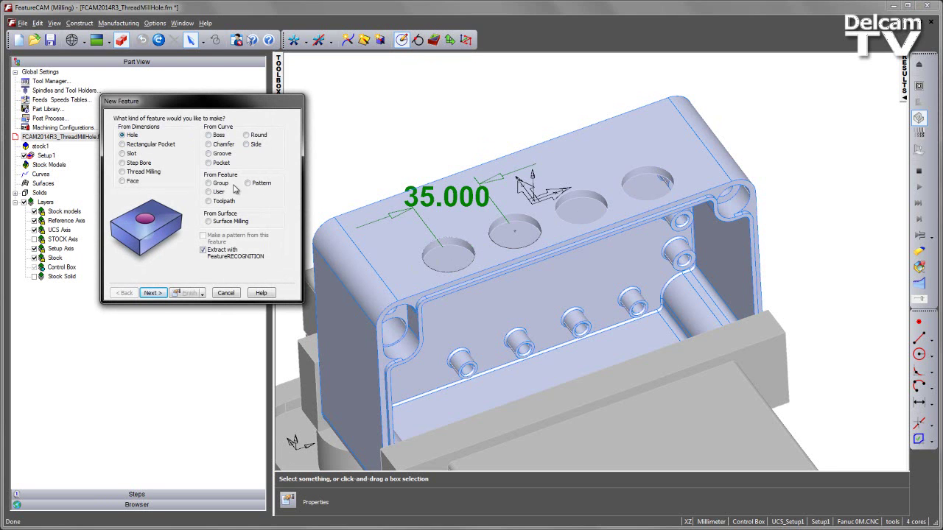
click(161, 293)
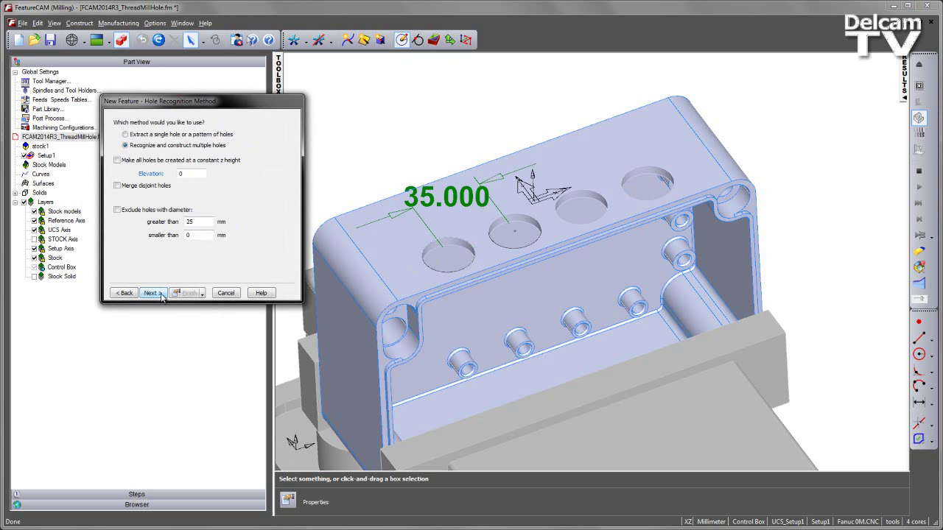
click(161, 293)
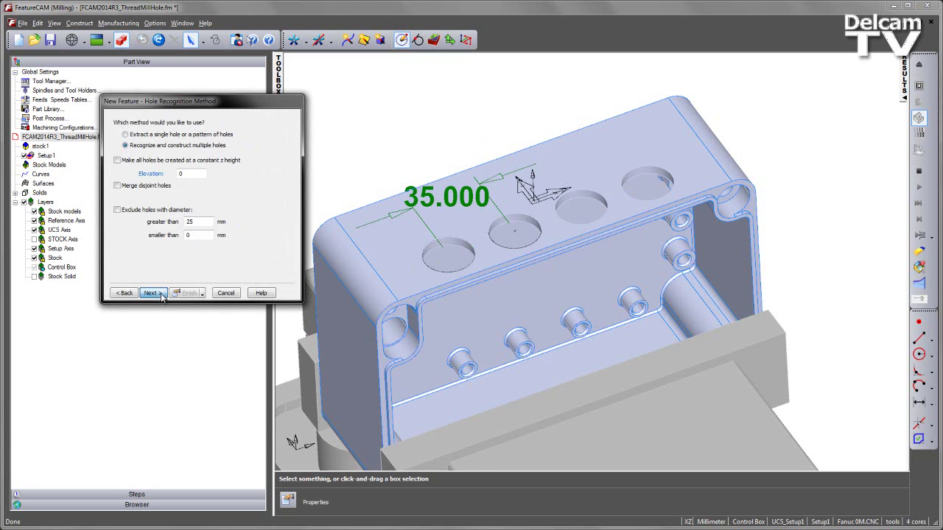
click(467, 245)
click(524, 225)
click(586, 198)
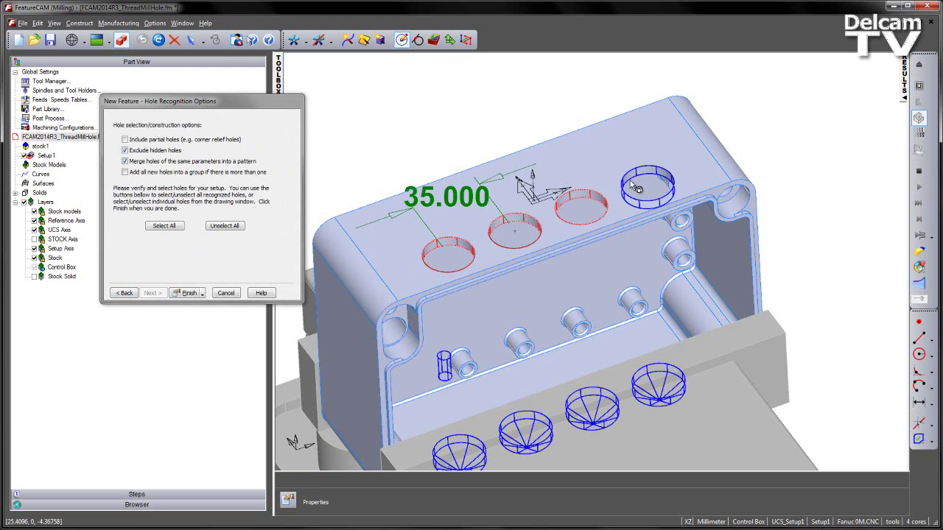
click(642, 177)
Finish the recognised hole pattern and run the 3D machining simulation.
click(188, 297)
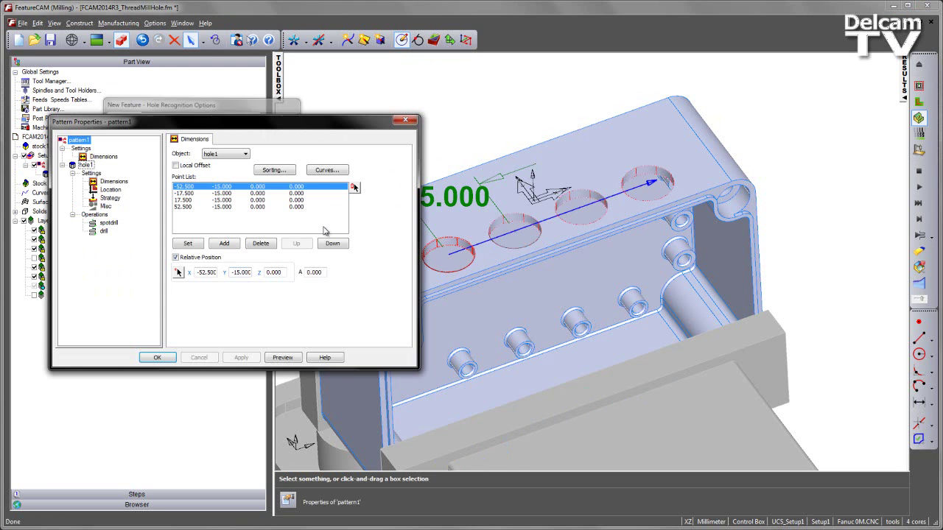
click(157, 358)
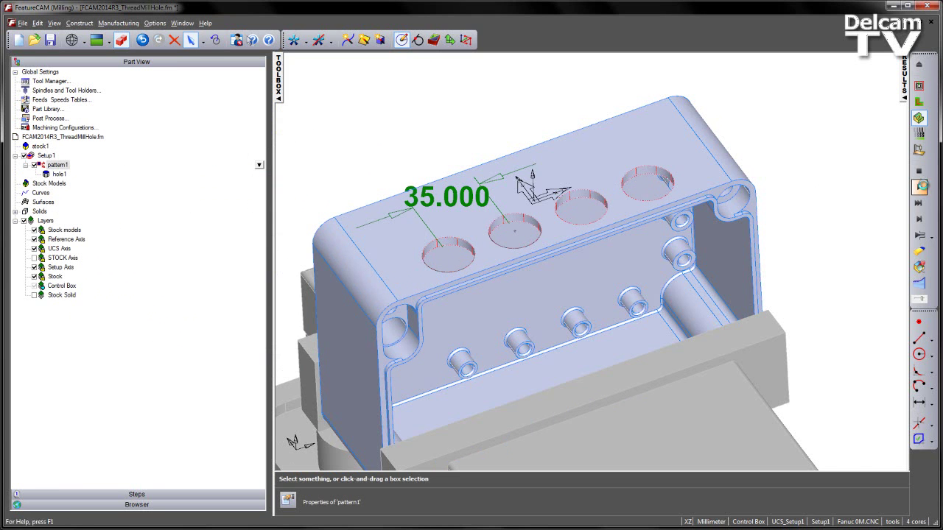
click(920, 187)
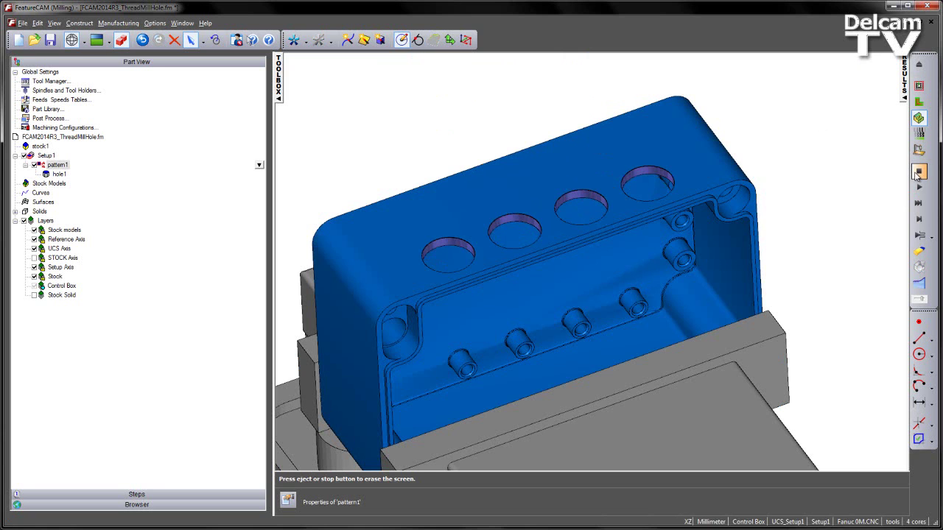
Stop the simulation and define a Thread Milling feature with M27 x 2 ID standard thread.
click(919, 171)
click(438, 46)
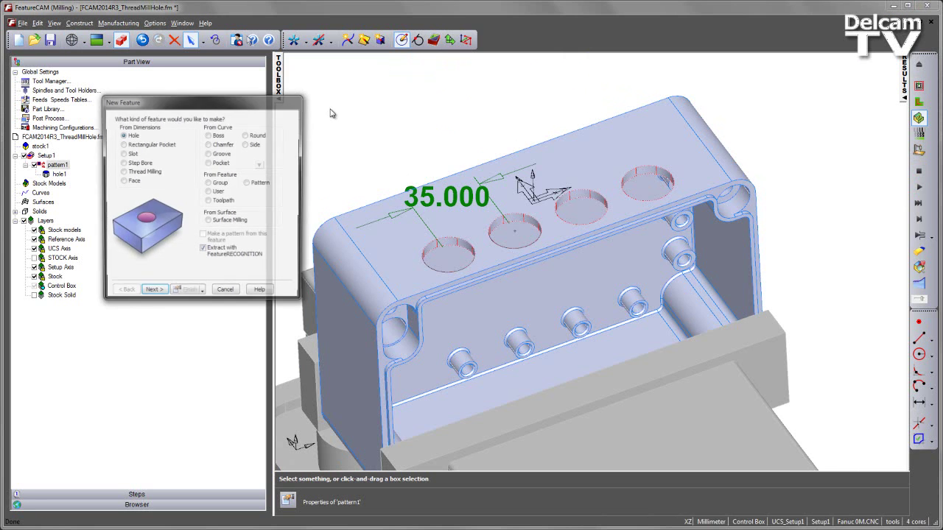
click(130, 172)
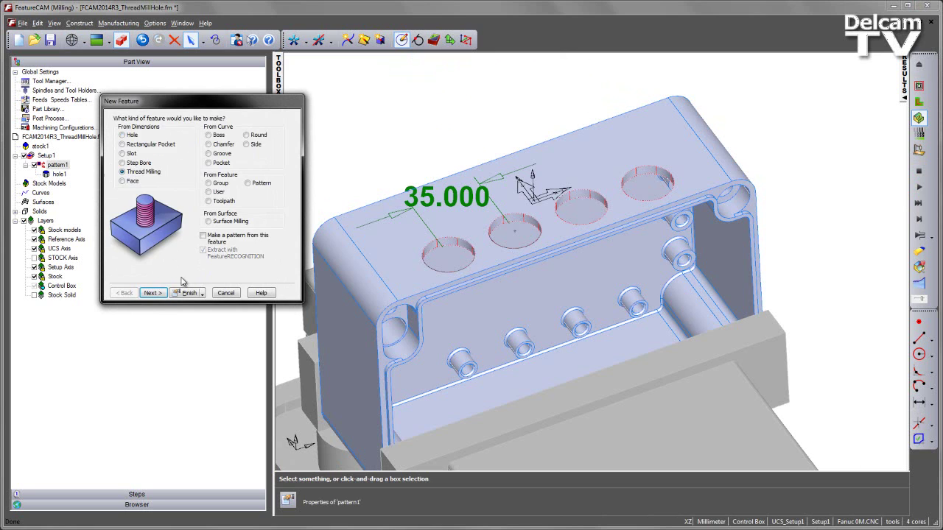
click(154, 294)
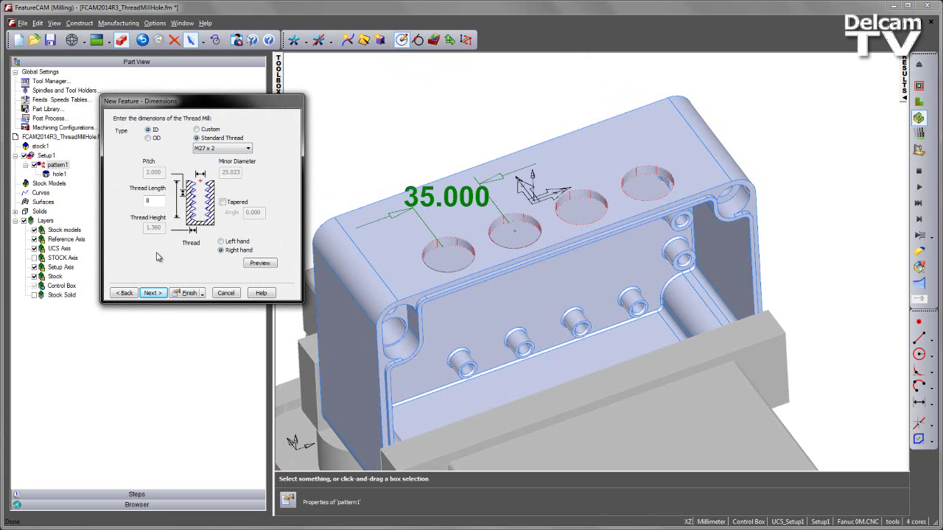
click(153, 293)
Place the 8-long thread on the leftmost top hole and accept its properties.
click(125, 239)
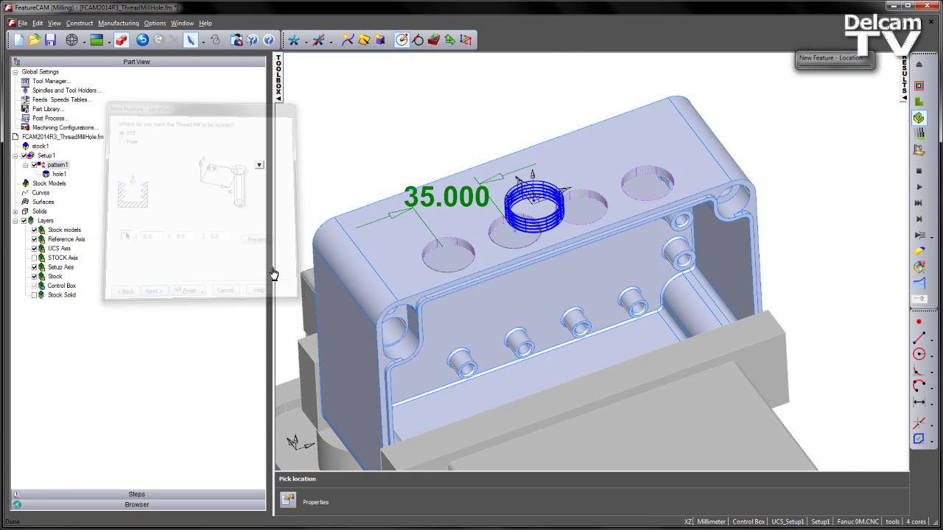
click(449, 264)
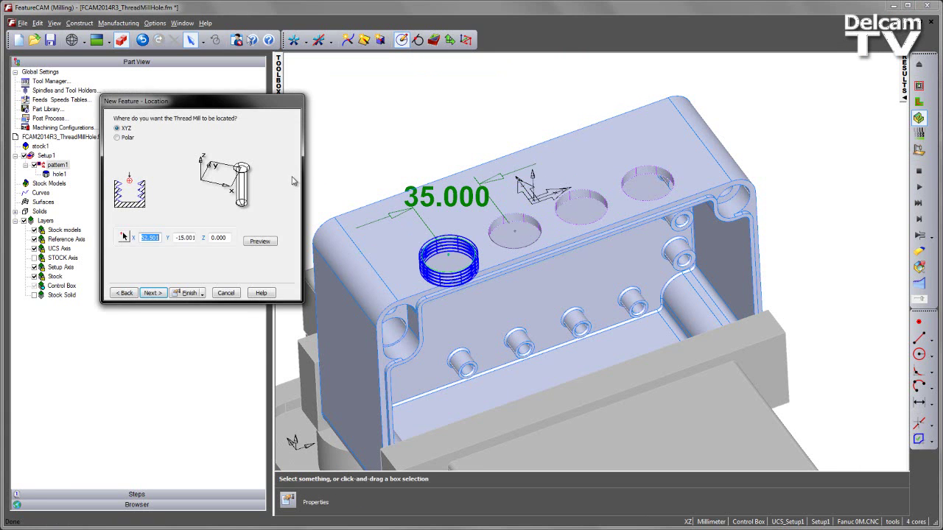
click(187, 294)
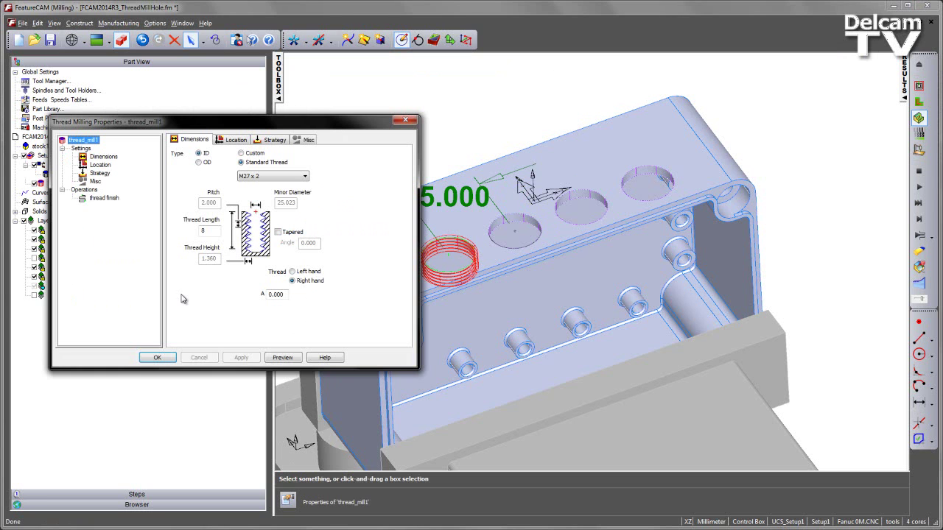
click(158, 358)
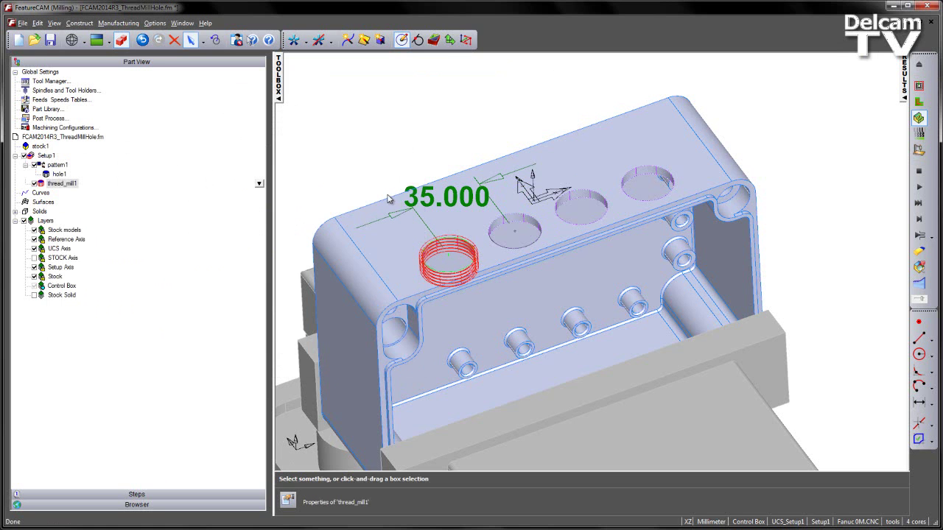
Start a linear pattern feature based on thread_mill1.
click(434, 40)
click(249, 183)
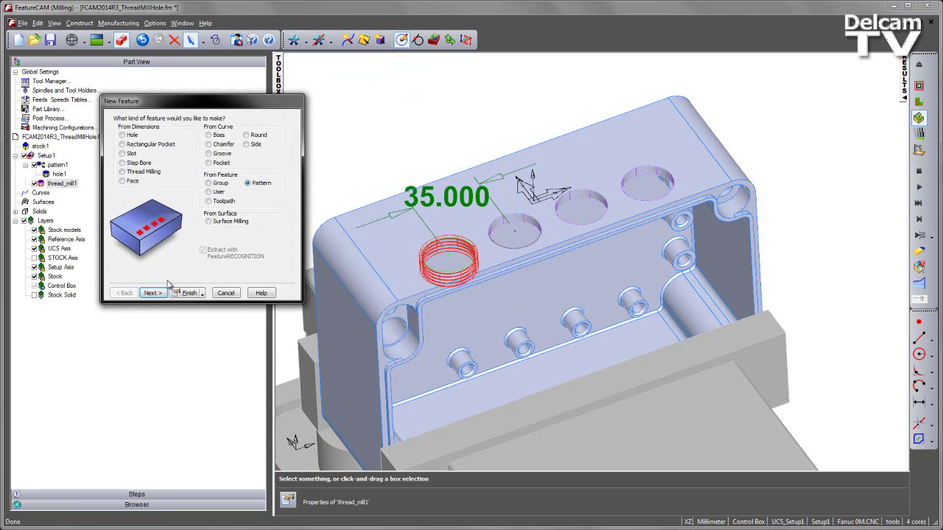
click(159, 294)
click(151, 293)
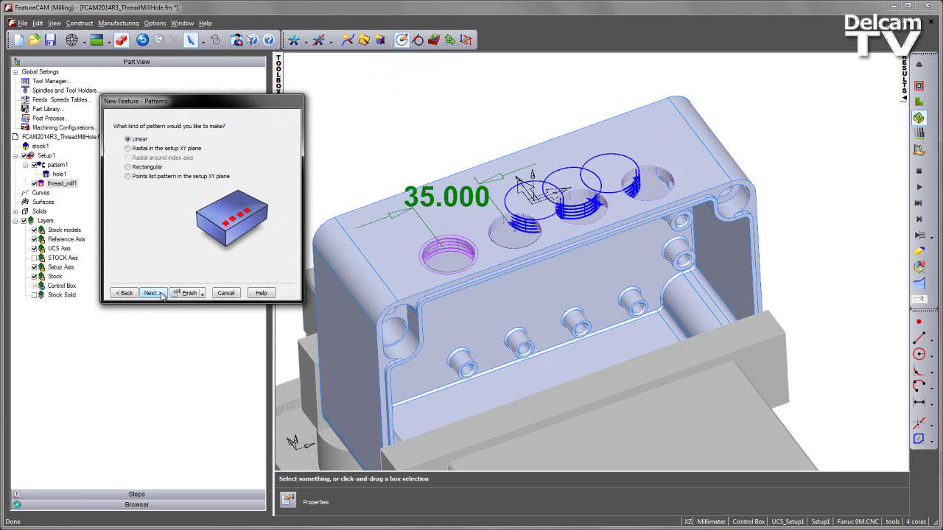
click(152, 293)
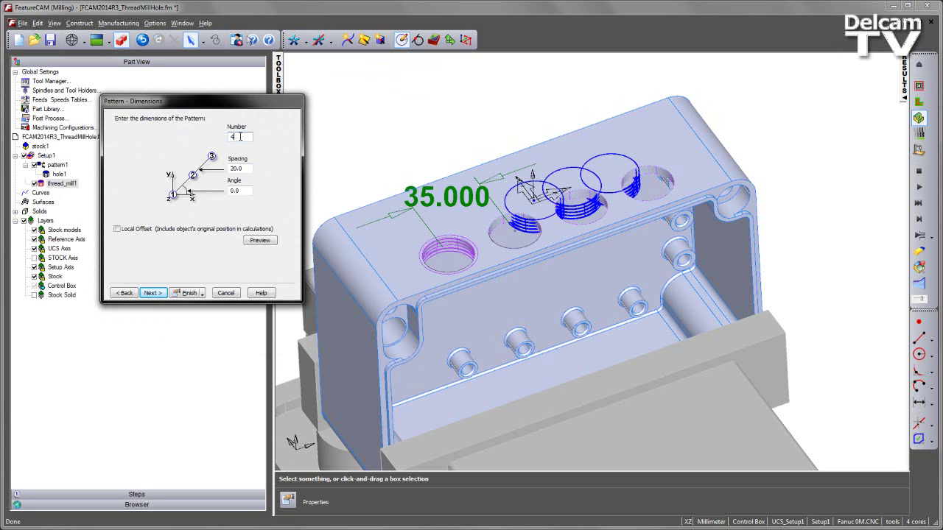
Set 4 copies at 35 spacing with Local Offset, preview, and finish pattern2.
key(Tab)
click(138, 230)
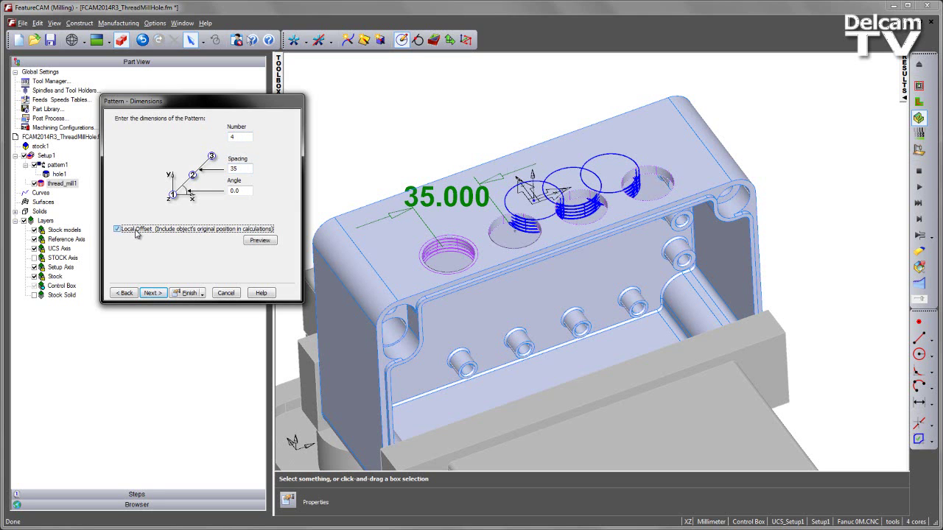
click(261, 243)
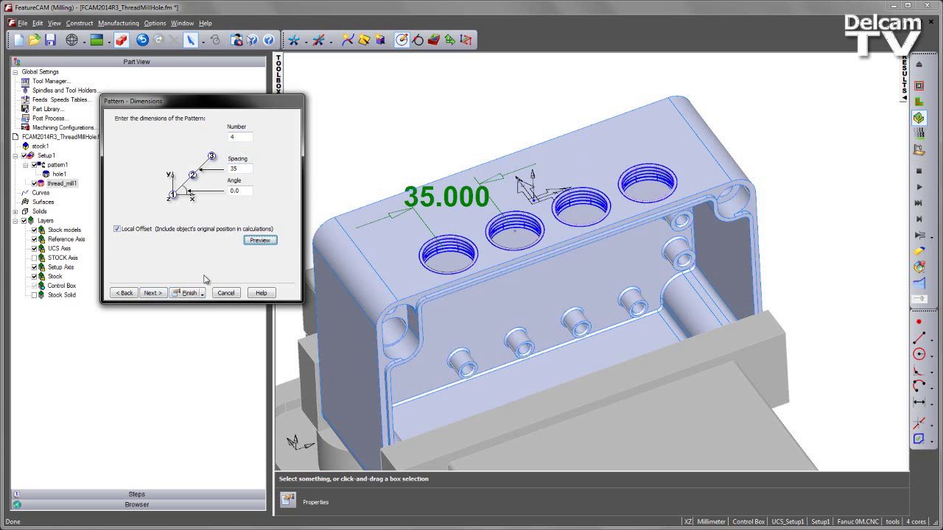
click(187, 294)
click(158, 358)
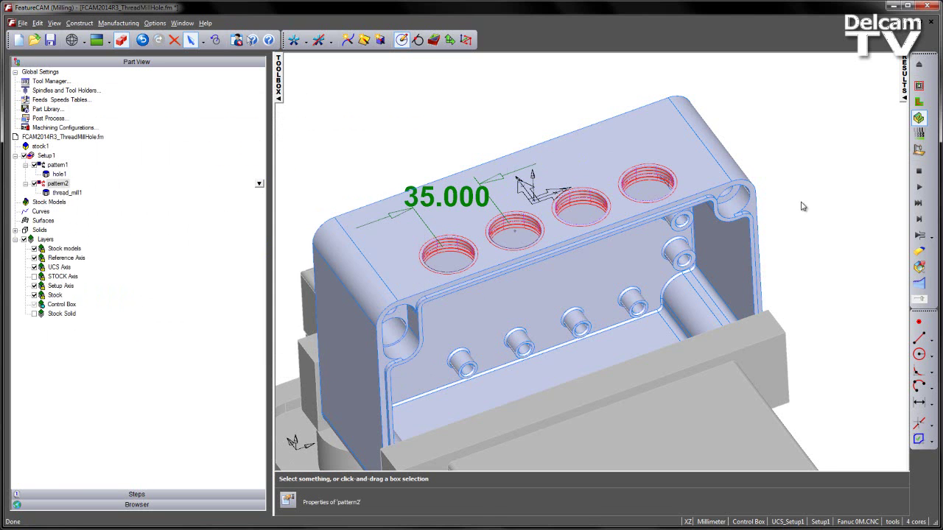
Simulate milling the four threaded holes, inspect them, then stop and orbit the part view.
click(919, 187)
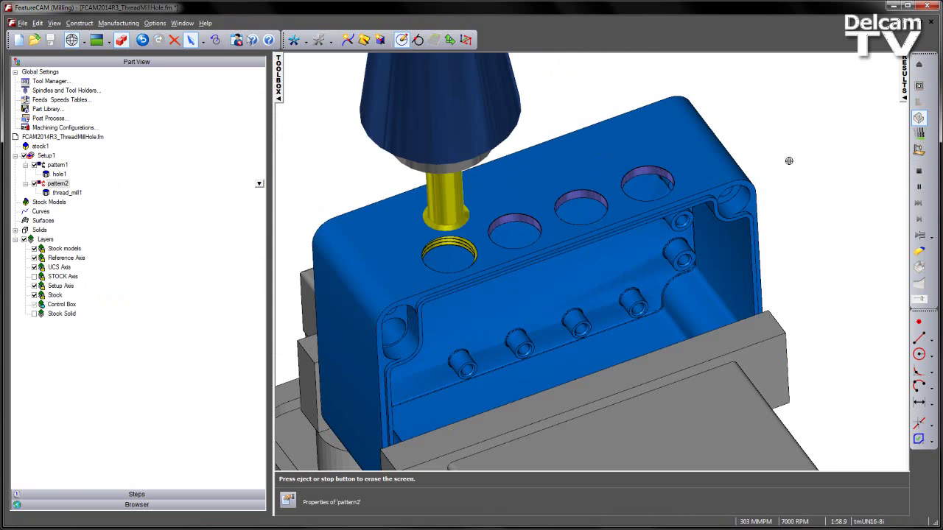
middle_drag(724, 258, 600, 308)
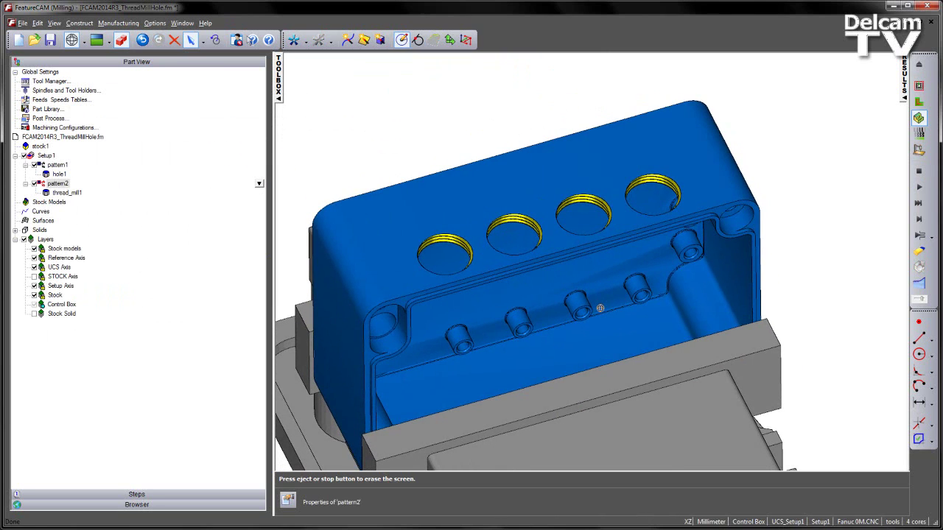
click(919, 171)
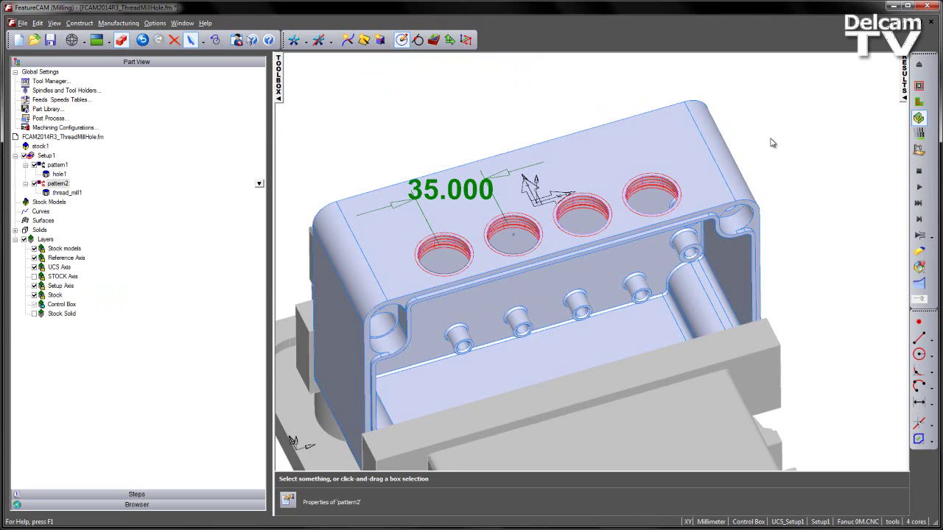
middle_drag(772, 145, 640, 151)
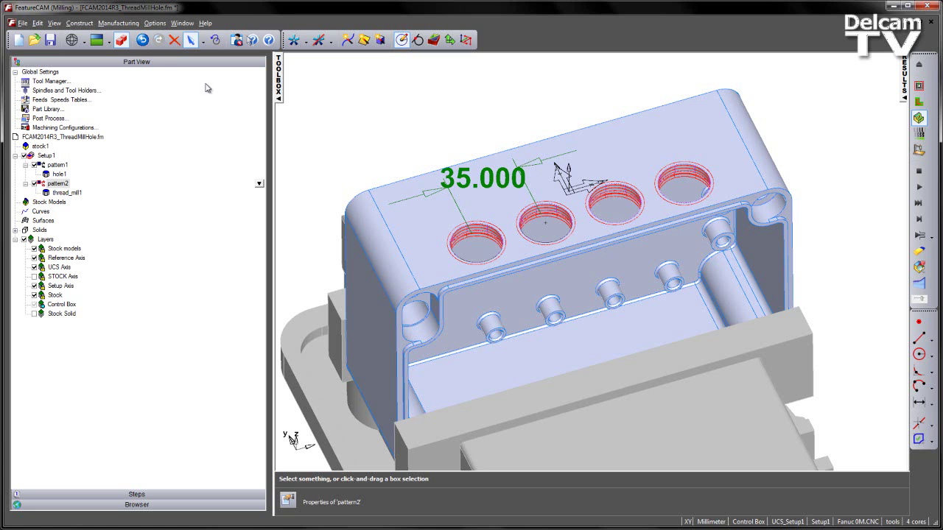
Undo the two earlier hole features and start a new Hole feature with FeatureRECOGNITION.
click(143, 41)
click(143, 41)
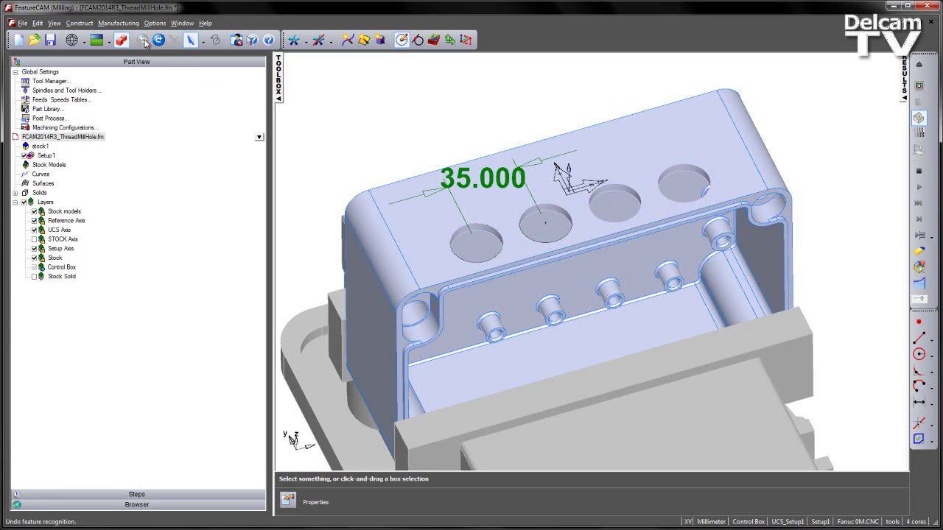
click(433, 40)
click(126, 135)
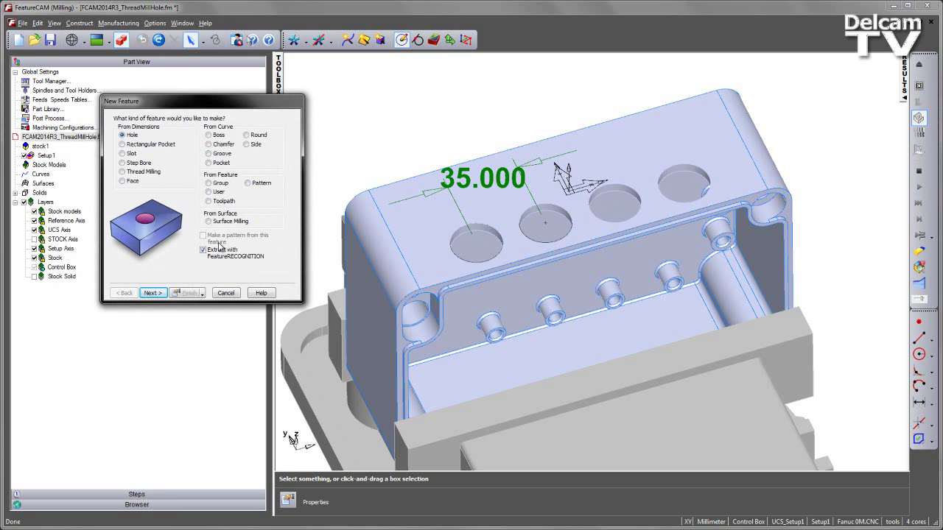
click(152, 293)
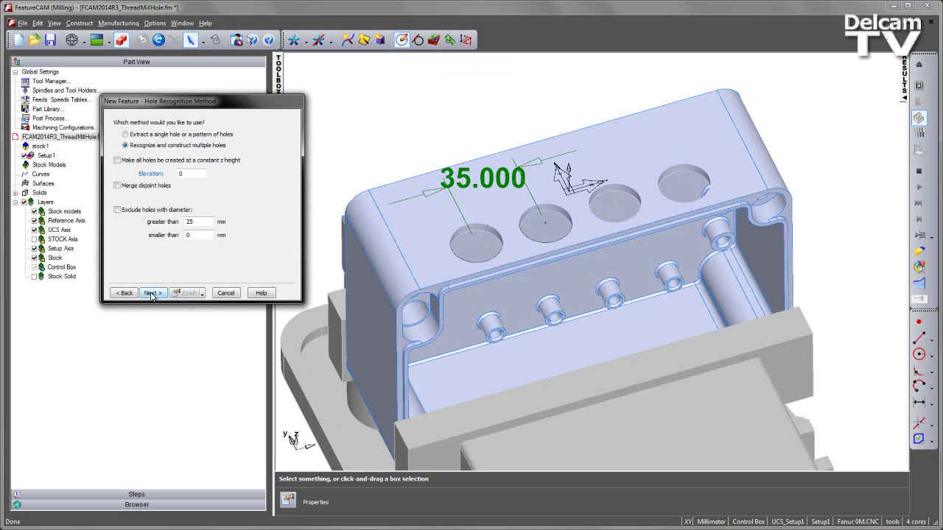
click(152, 293)
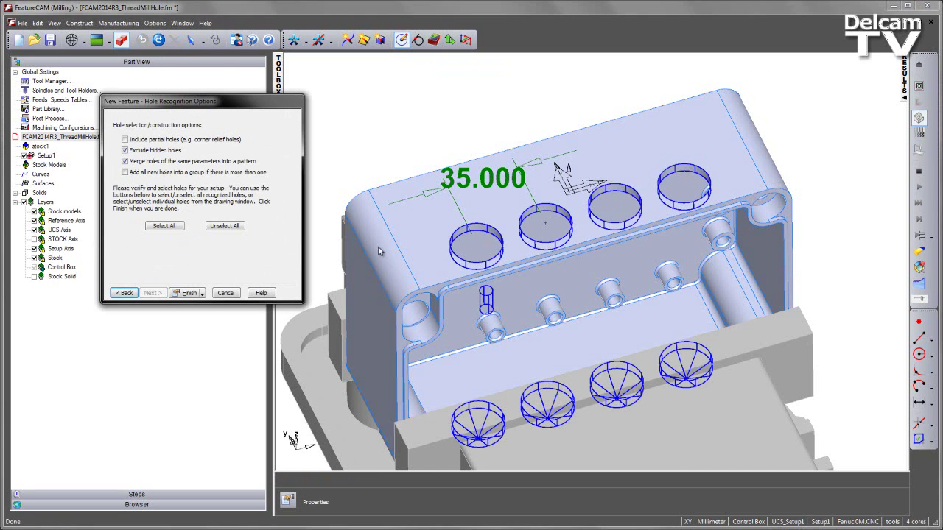
Select the four top holes and finish recognising them as pattern1.
click(488, 234)
click(558, 214)
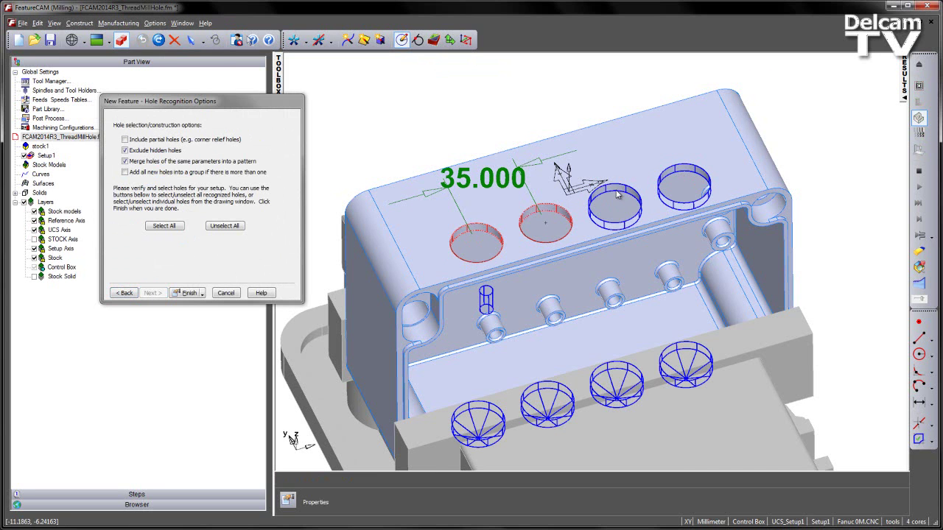
click(623, 193)
click(682, 176)
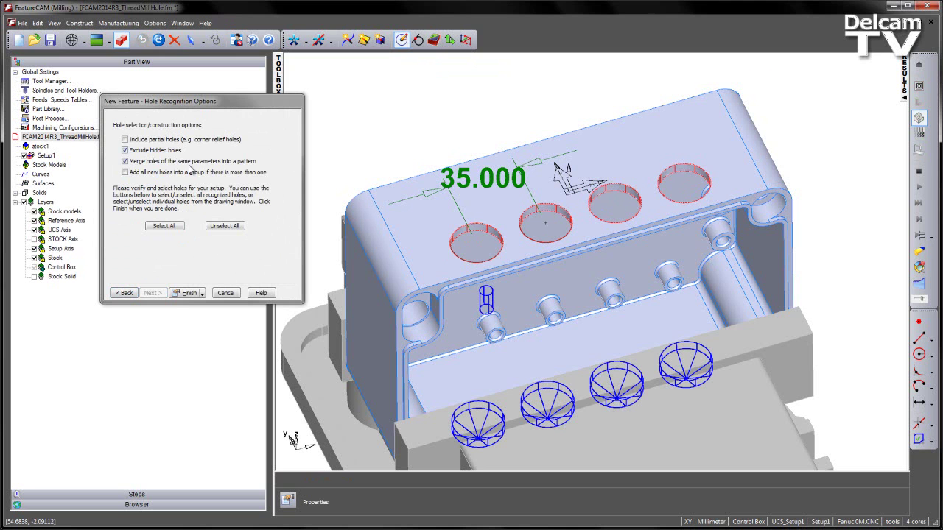
click(186, 293)
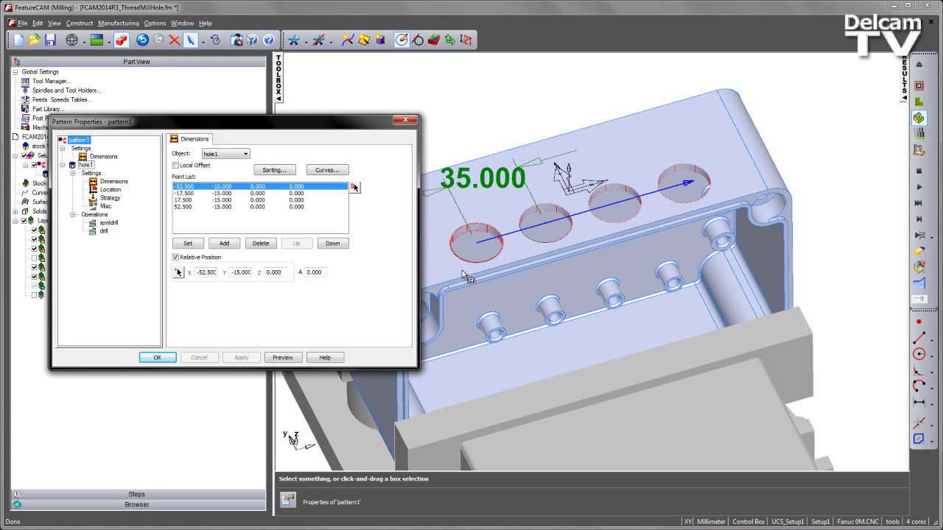
Make hole1 a Thread Milled Hole with M27 x 2 standard thread, depth 8, and apply.
click(113, 182)
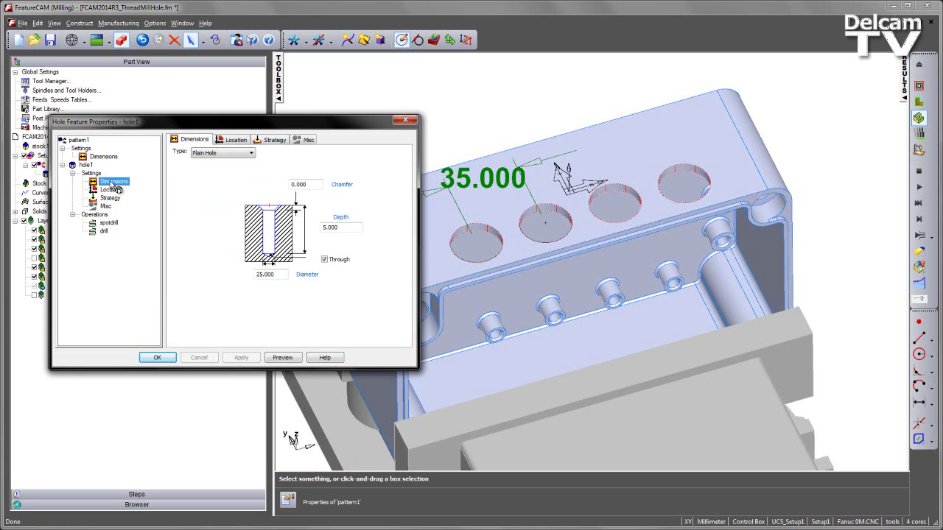
click(250, 154)
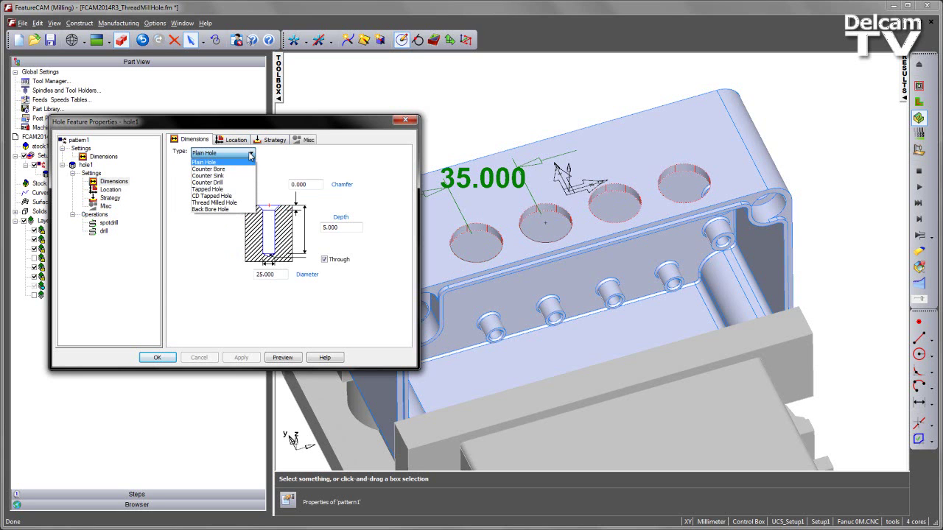
click(247, 203)
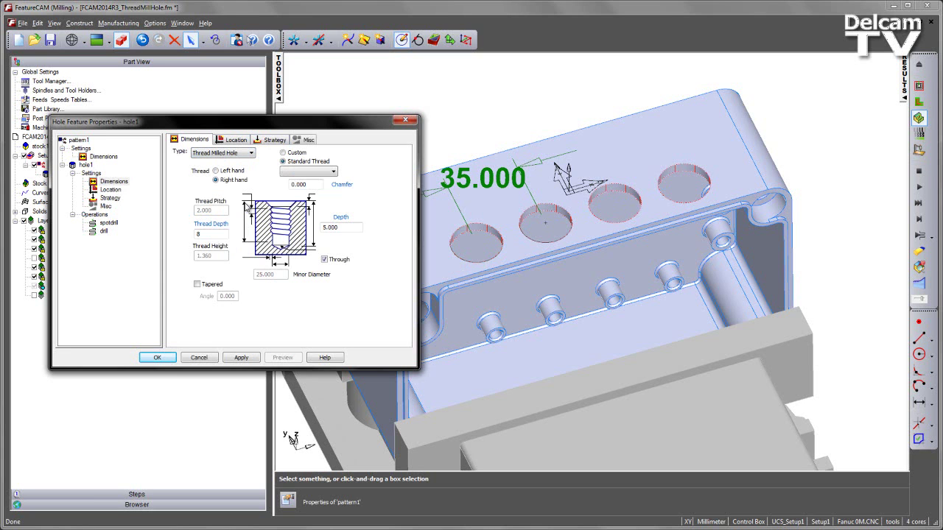
click(333, 172)
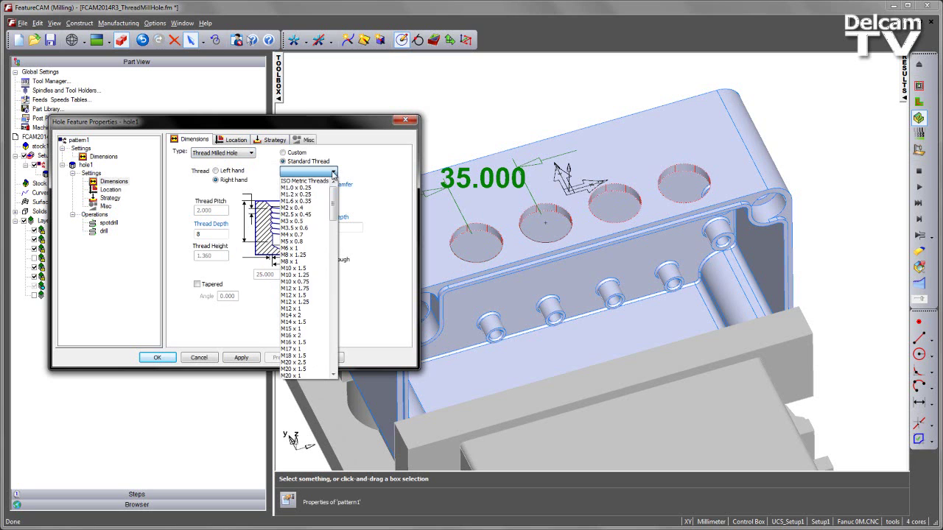
scroll(317, 360, down, 4)
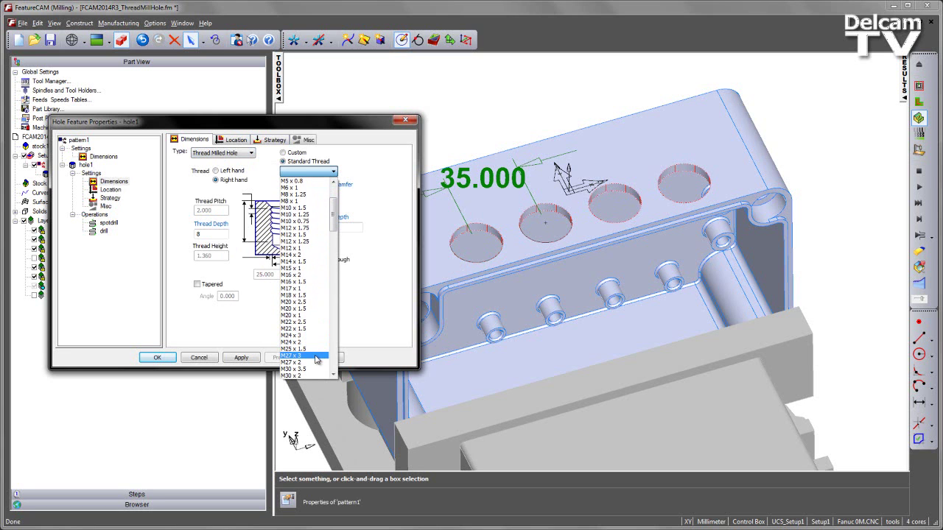
click(308, 362)
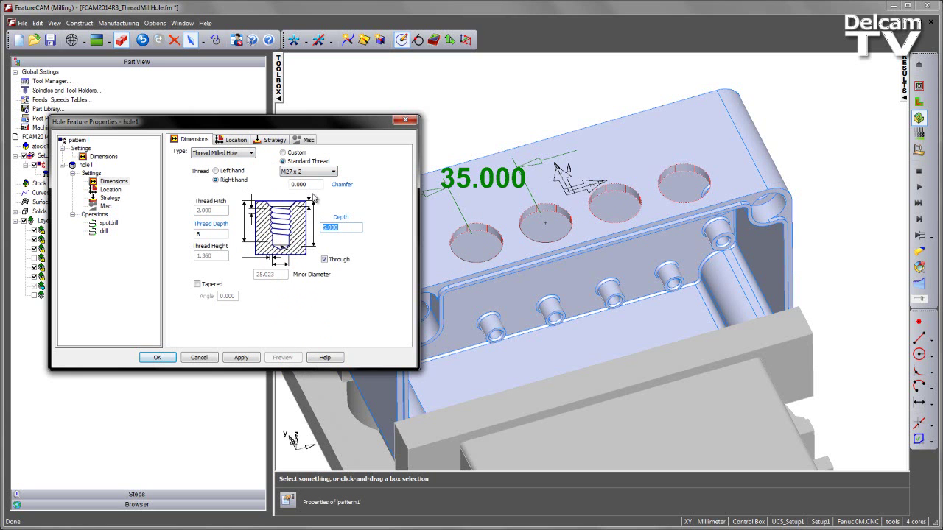
double_click(217, 234)
click(241, 357)
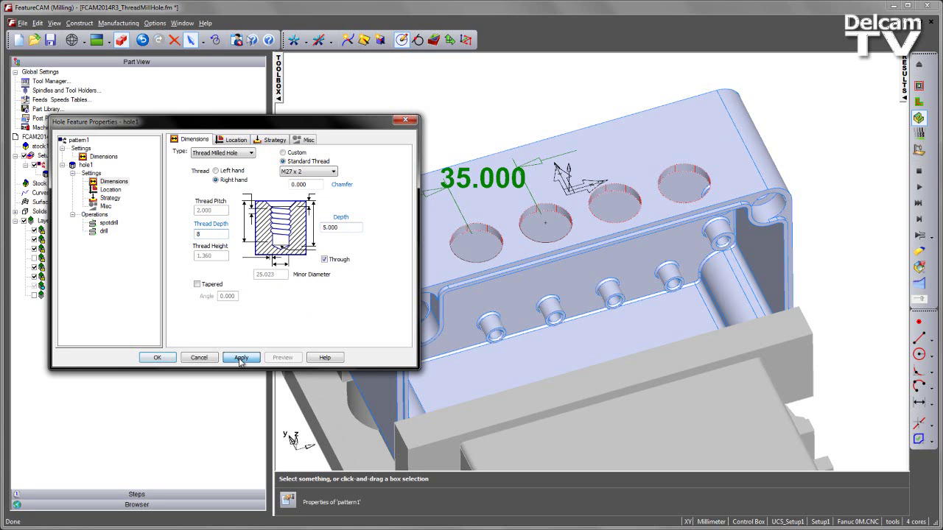
click(168, 359)
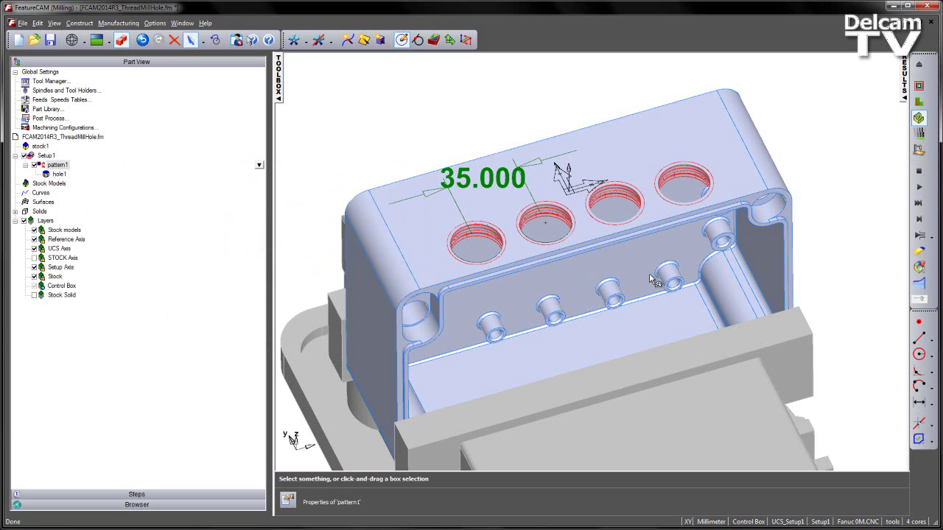
click(927, 187)
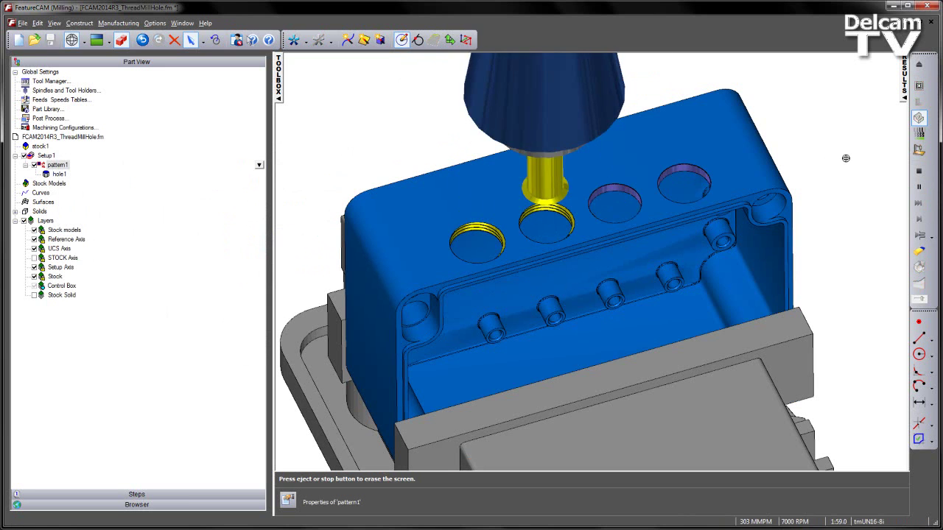
mouse_move(577, 290)
middle_down()
mouse_move(526, 147)
mouse_move(564, 199)
mouse_move(578, 293)
middle_up()
scroll(577, 293, up, 2)
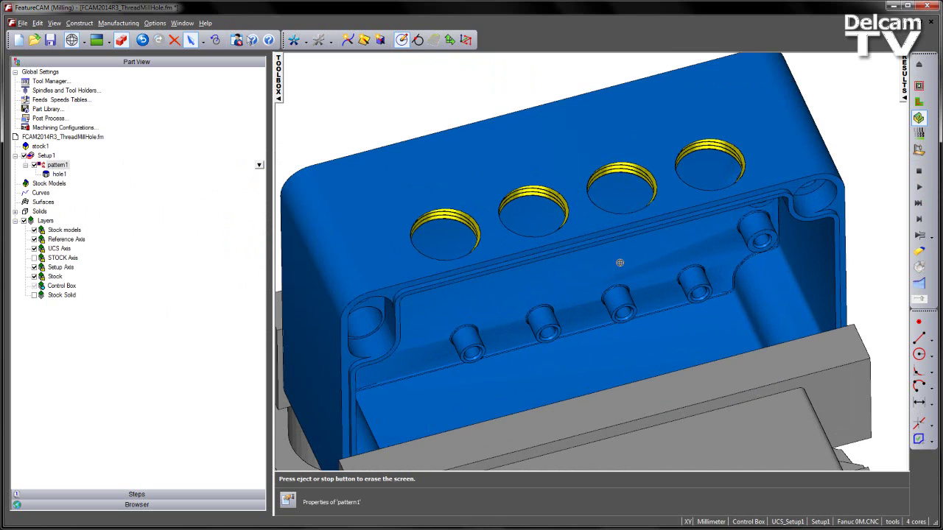
scroll(615, 257, up, 2)
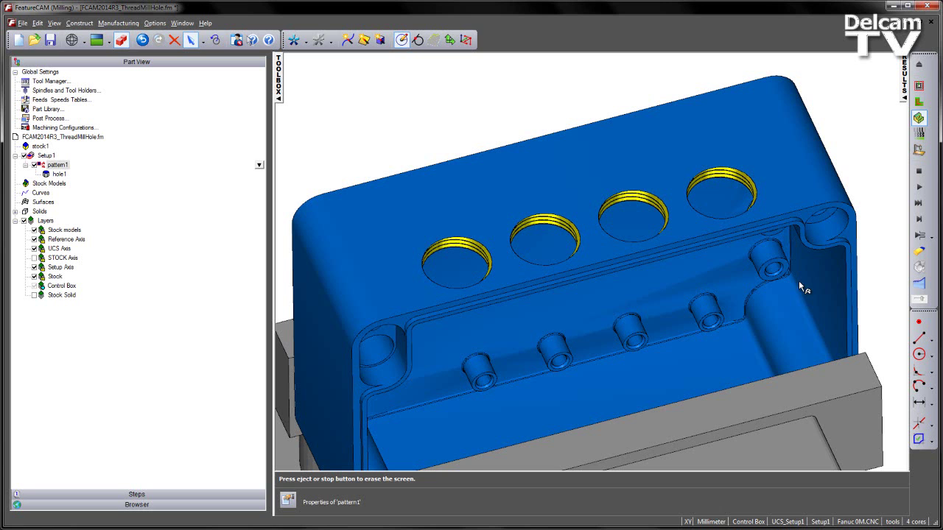
click(920, 65)
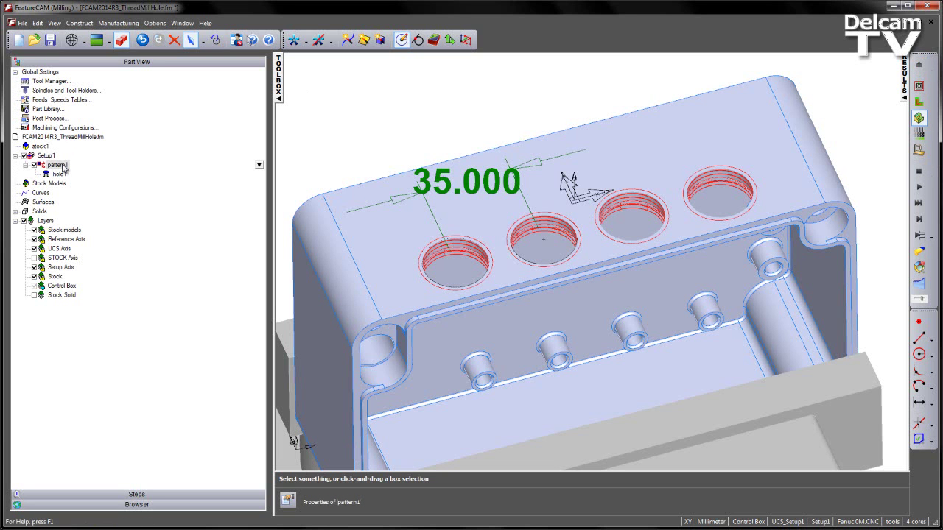
Reopen pattern1's hole1 properties, review the Thread Mill options, and return to Strategy.
double_click(57, 166)
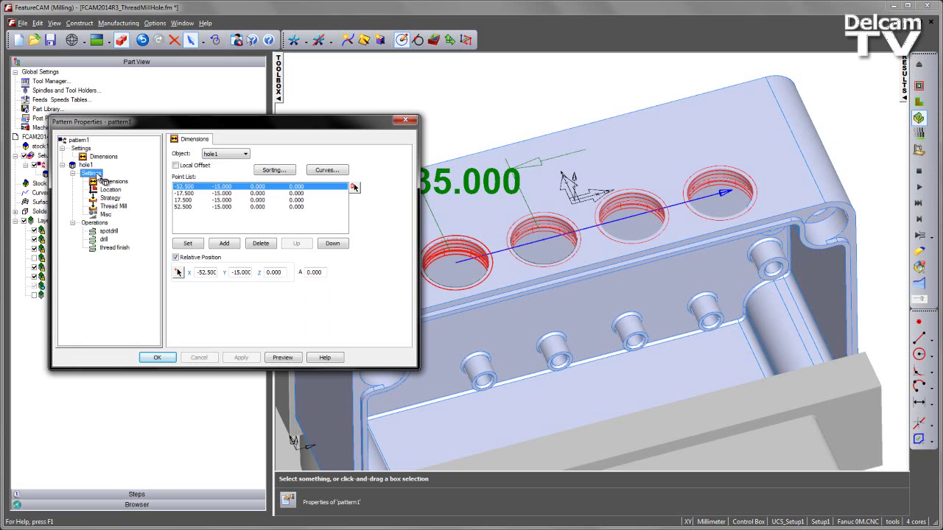
click(114, 182)
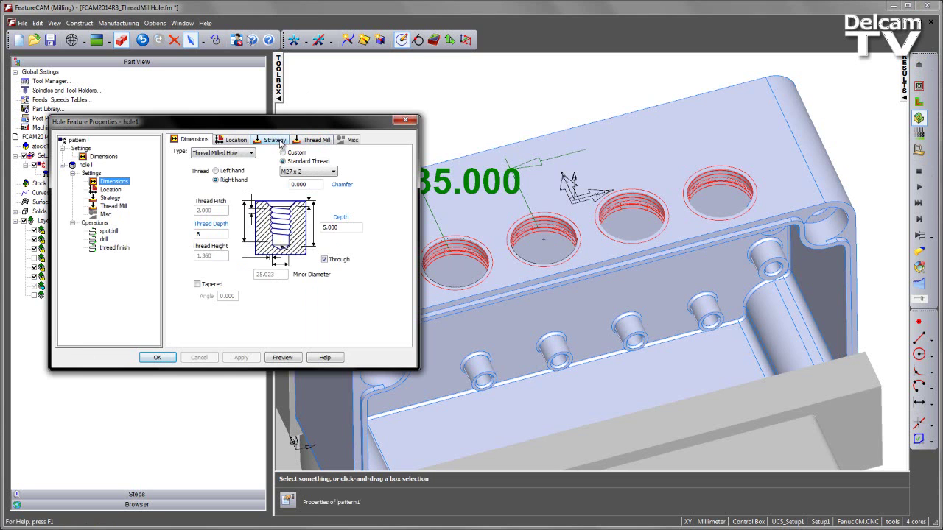
click(275, 140)
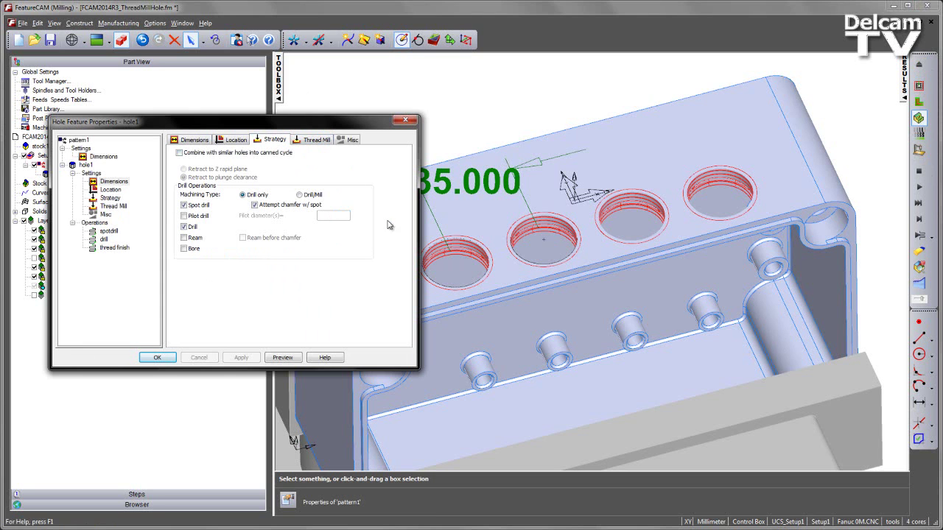
click(318, 140)
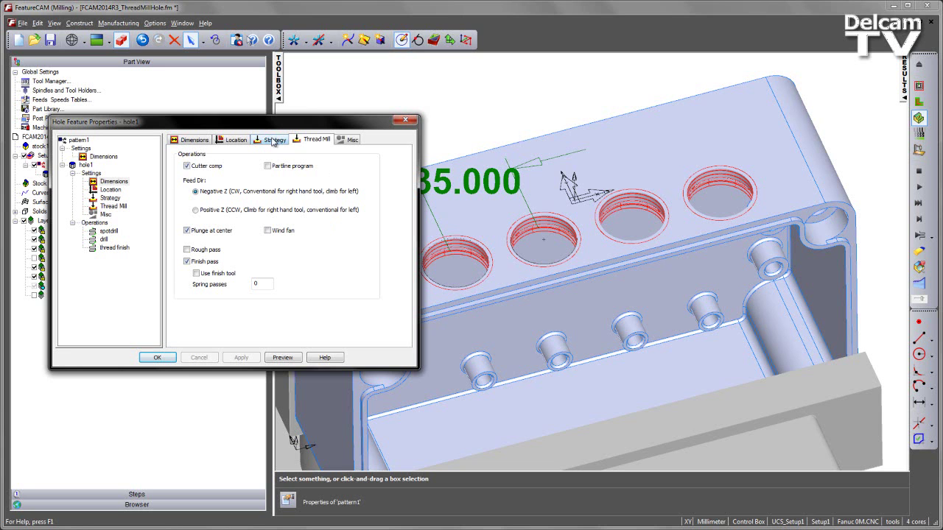
click(272, 140)
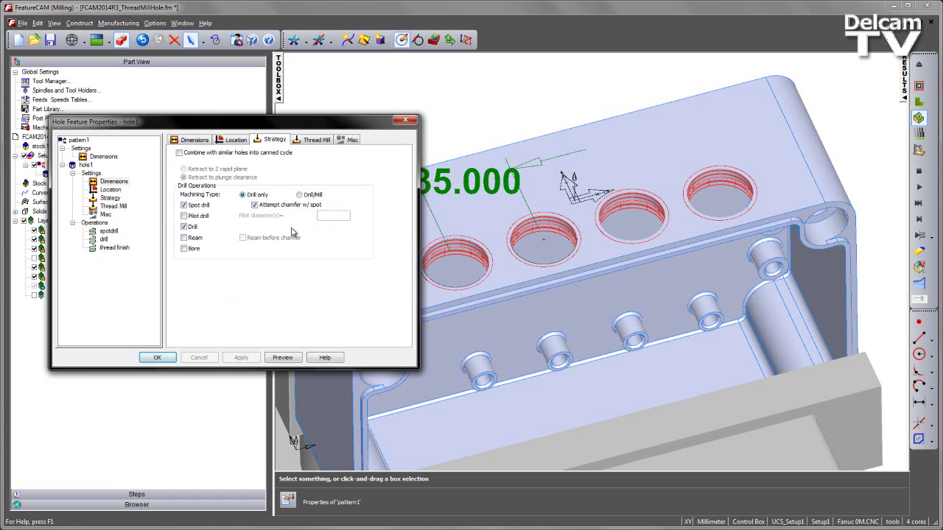
Check the spotdrill and drill operation tools, then return to the hole strategy.
click(108, 231)
click(104, 240)
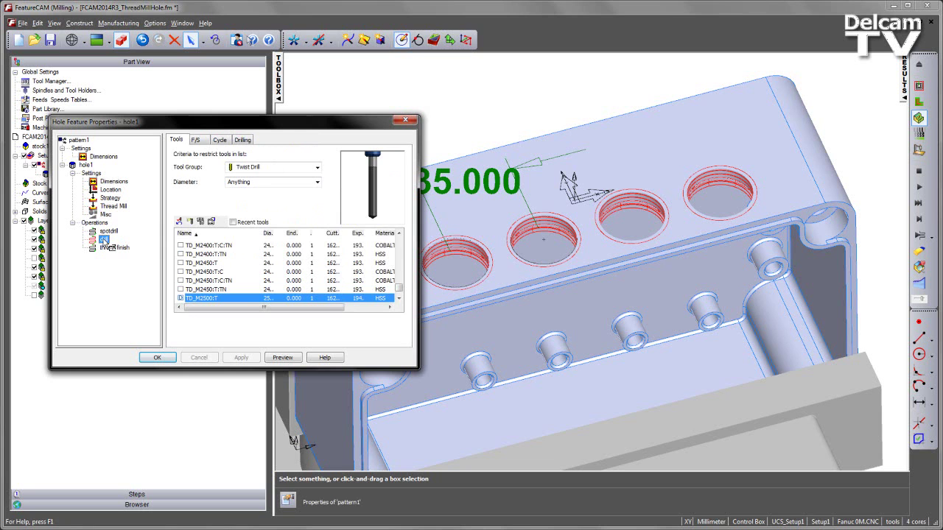
click(111, 198)
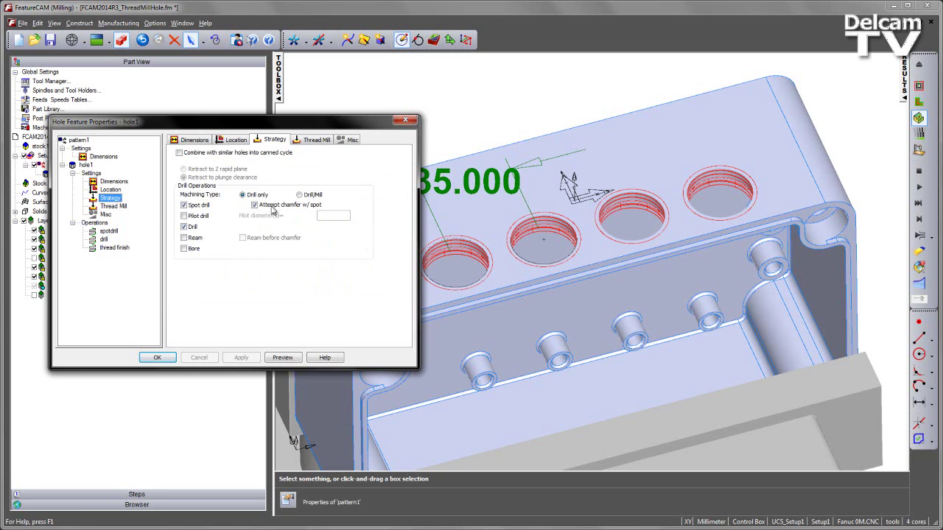
Switch the hole to Drill/Mill with Drill full diameter off and Never predrill, and apply.
click(311, 196)
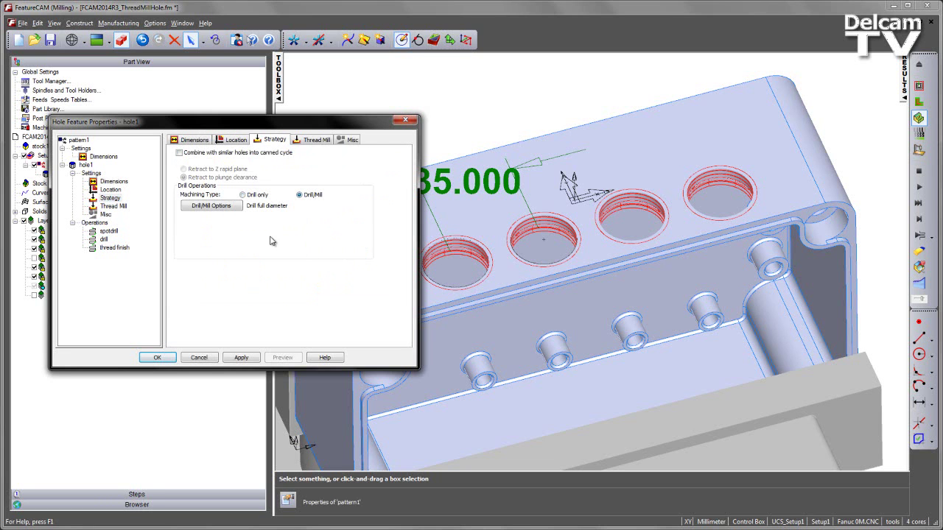
click(218, 206)
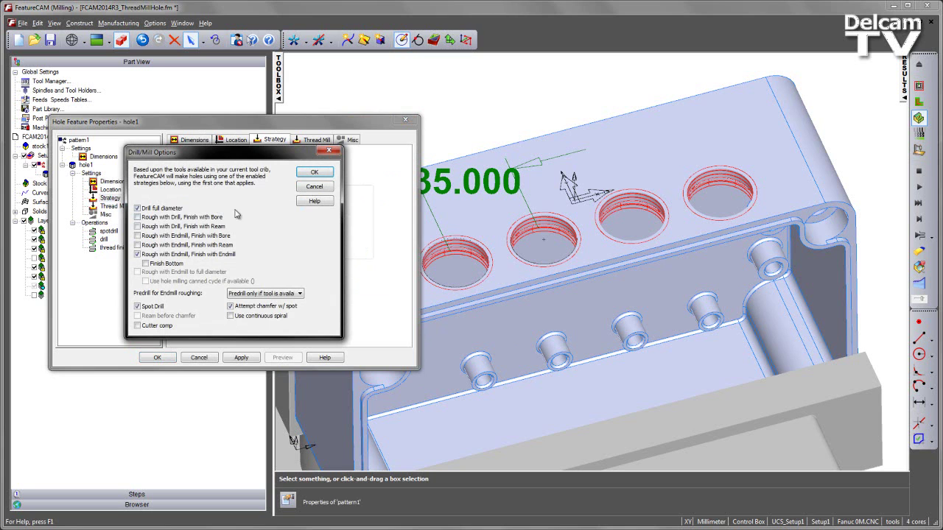
click(143, 211)
click(145, 210)
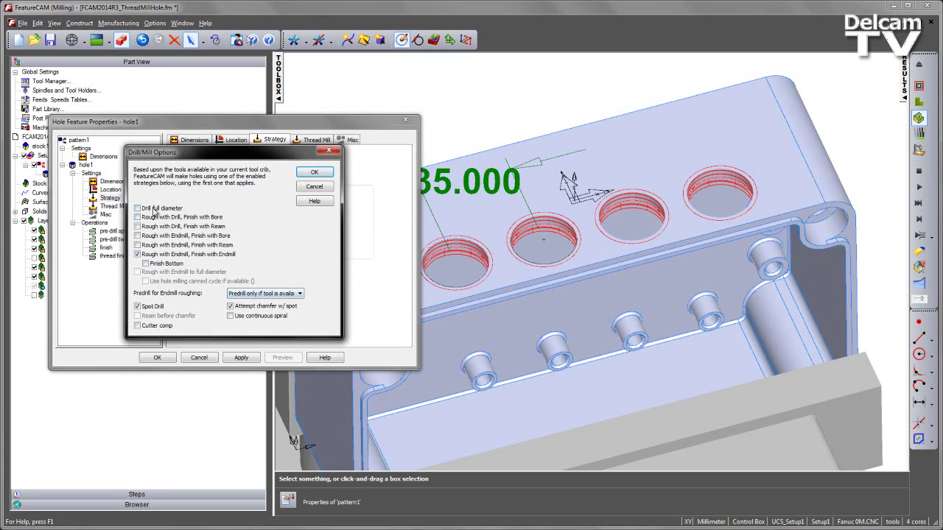
click(299, 295)
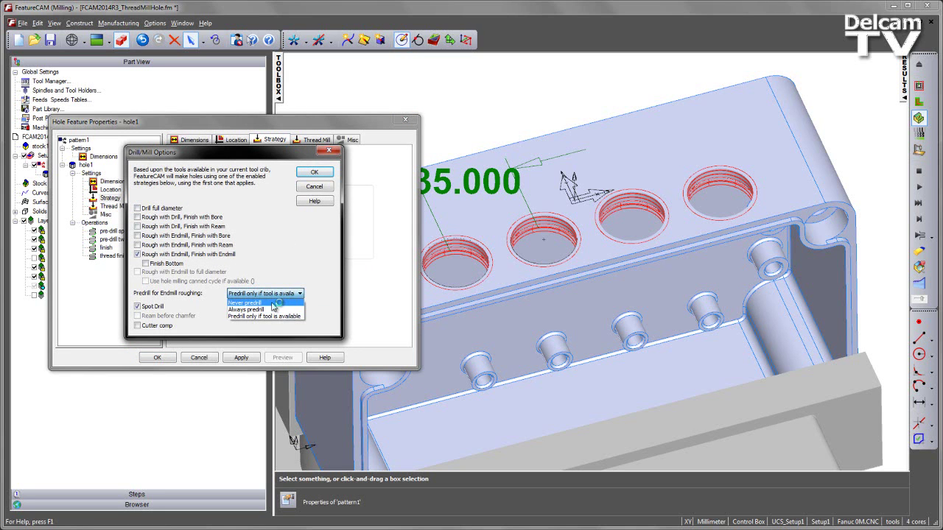
click(272, 303)
click(316, 173)
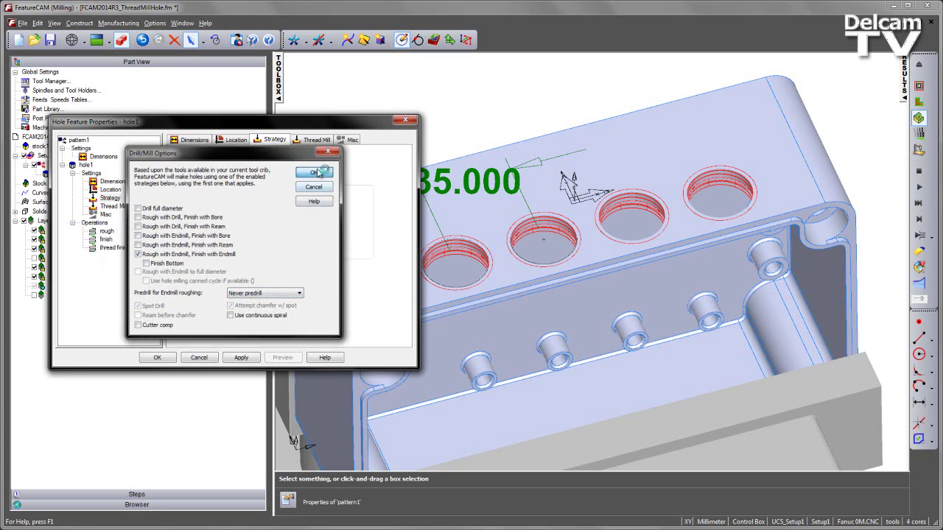
click(242, 356)
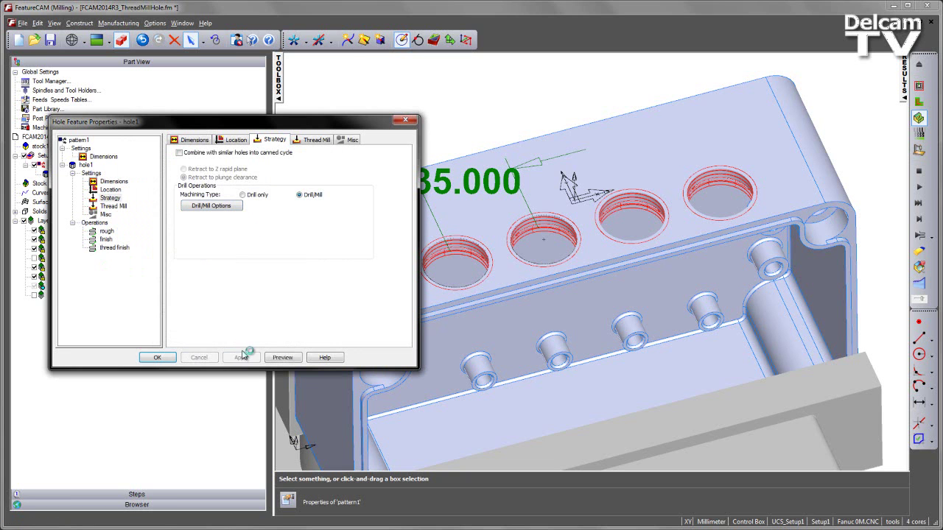
Review the tools used for the rough, finish and thread finish operations.
click(107, 230)
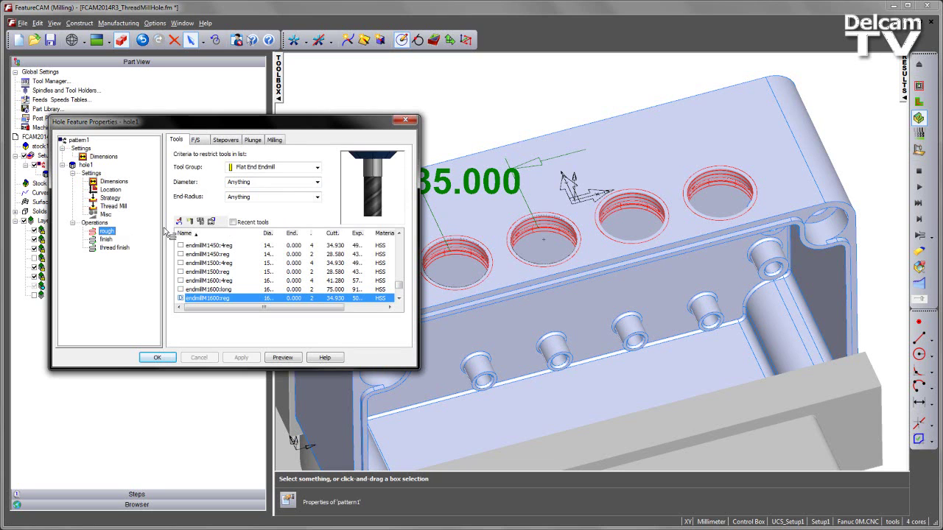
click(106, 239)
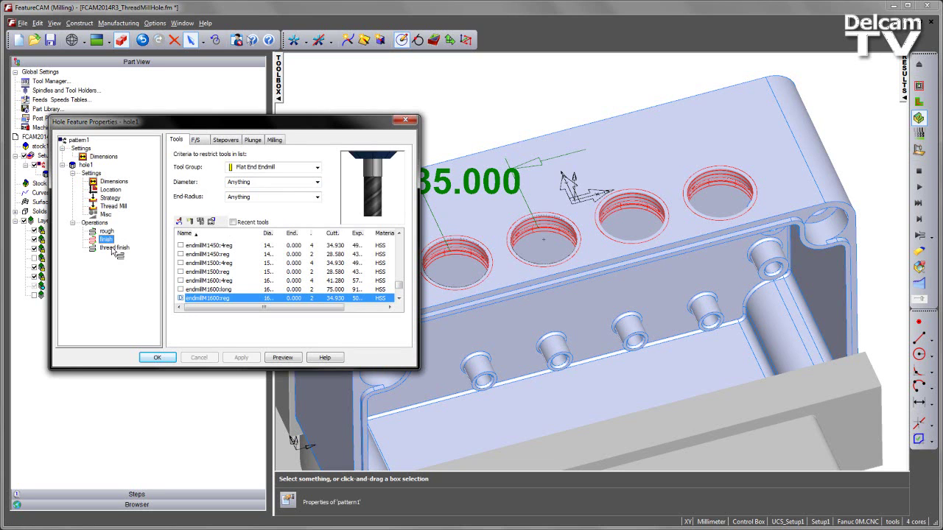
click(112, 248)
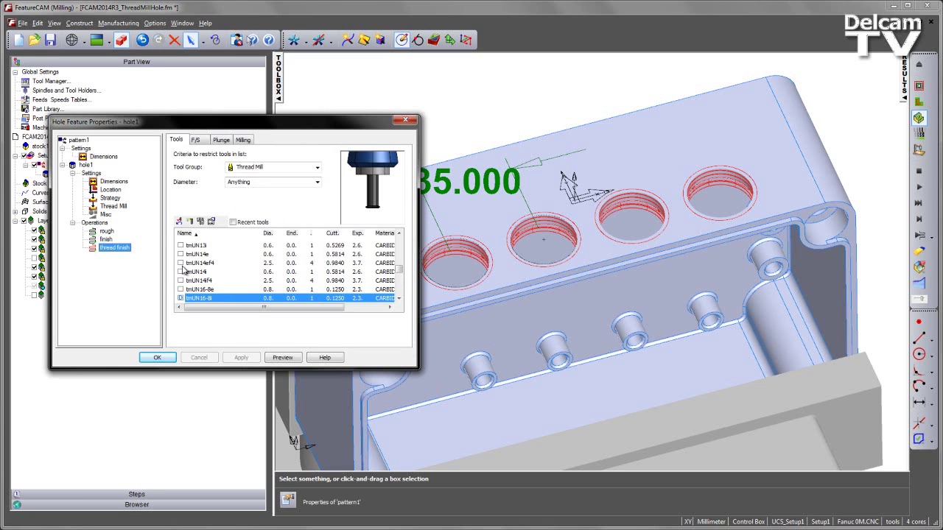
Close hole properties and step the simulation through end milling and thread milling to completion.
click(159, 358)
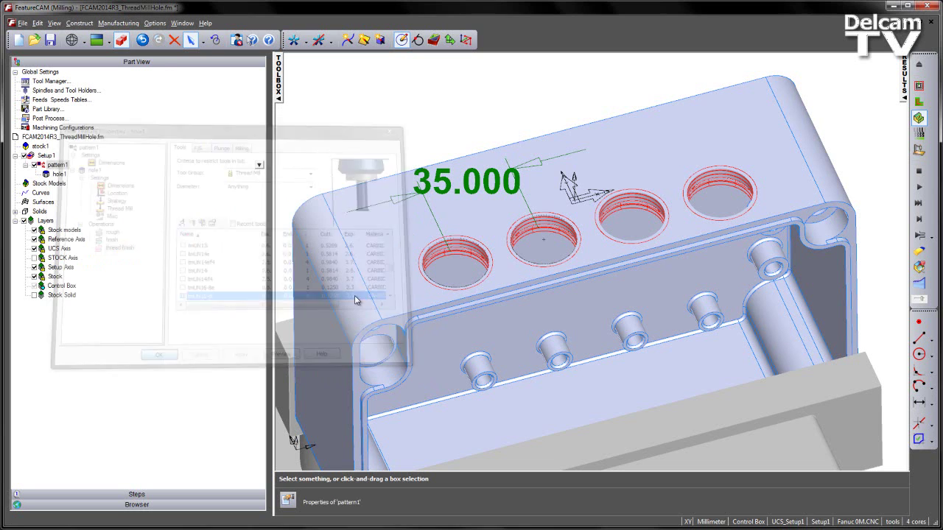
click(918, 219)
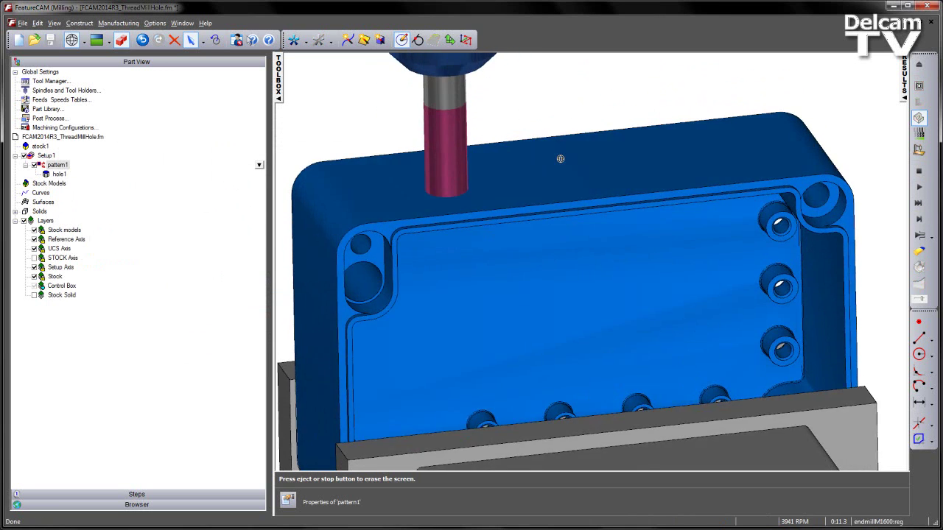
click(927, 236)
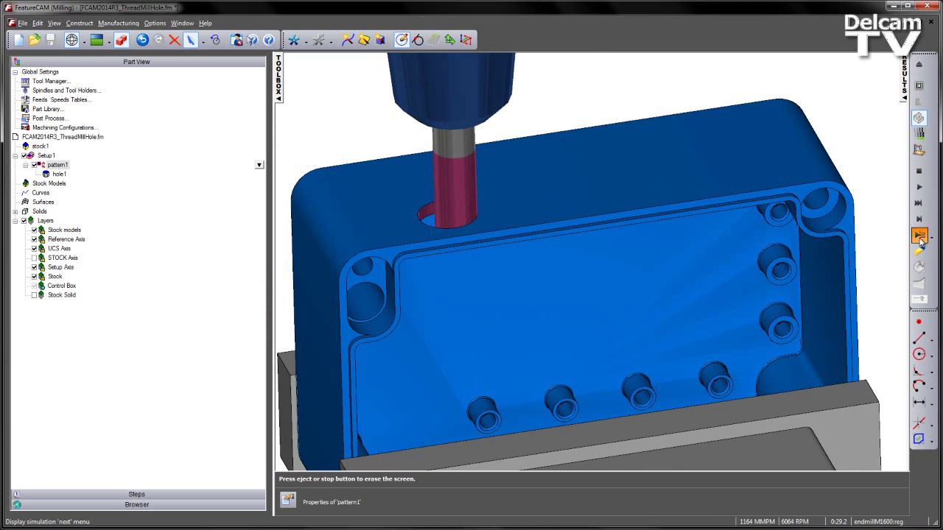
click(921, 237)
click(921, 237)
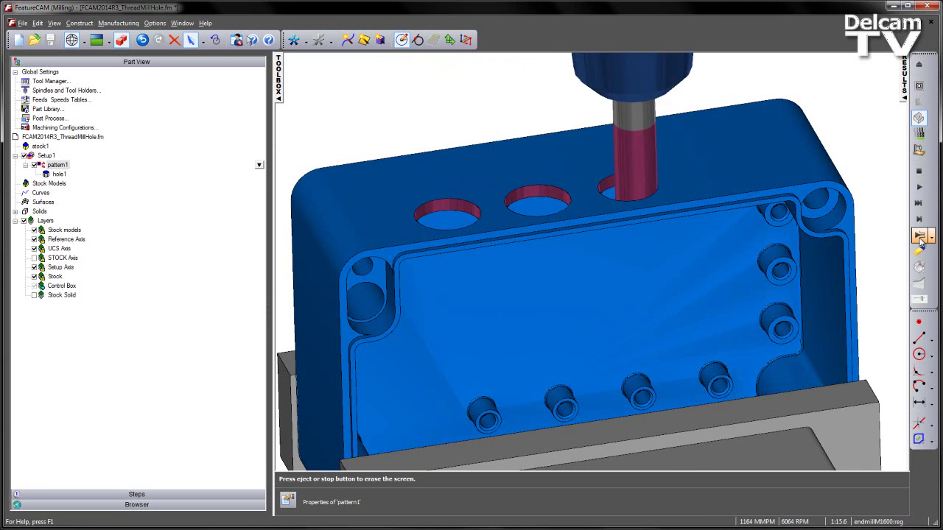
click(920, 237)
click(920, 237)
click(920, 237)
click(920, 237)
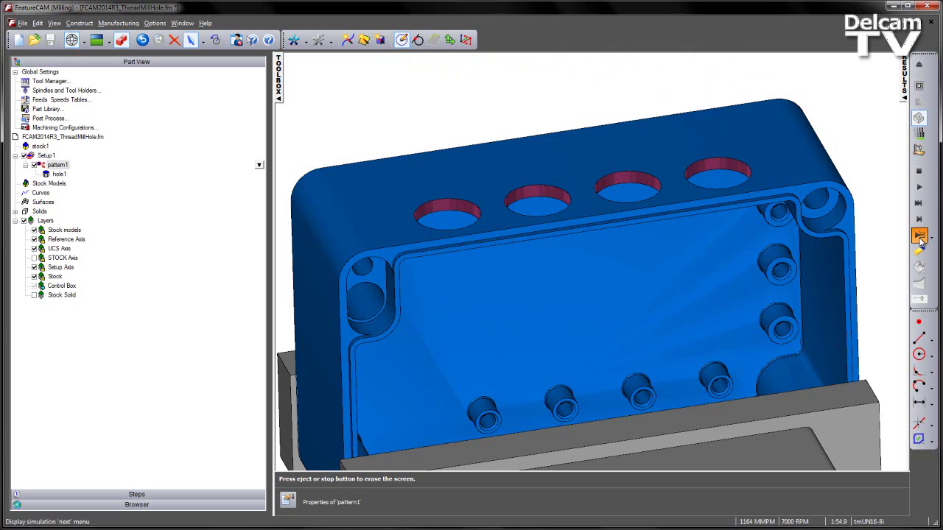
click(920, 238)
click(920, 237)
click(920, 239)
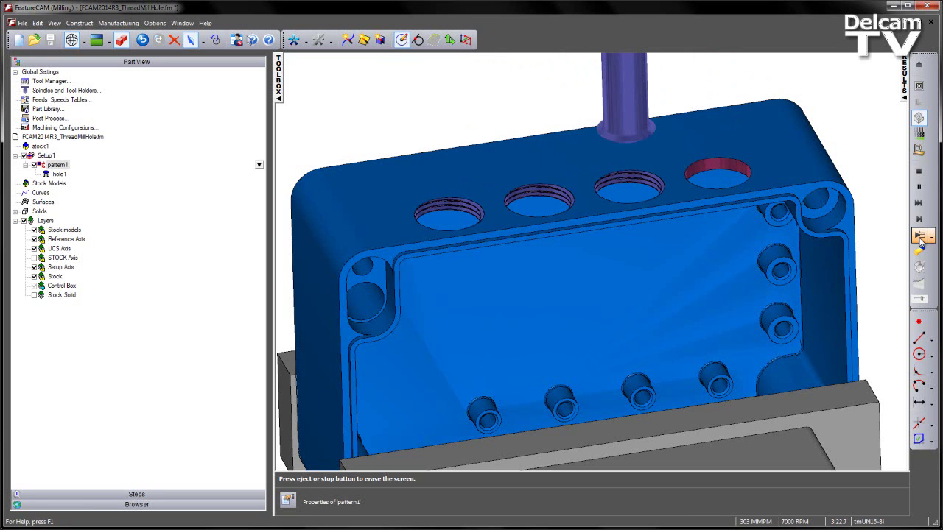
click(920, 239)
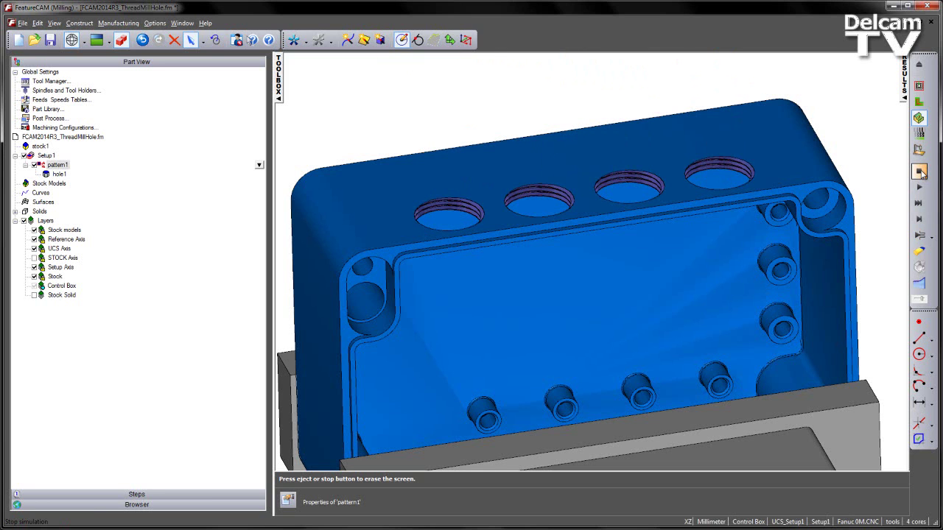